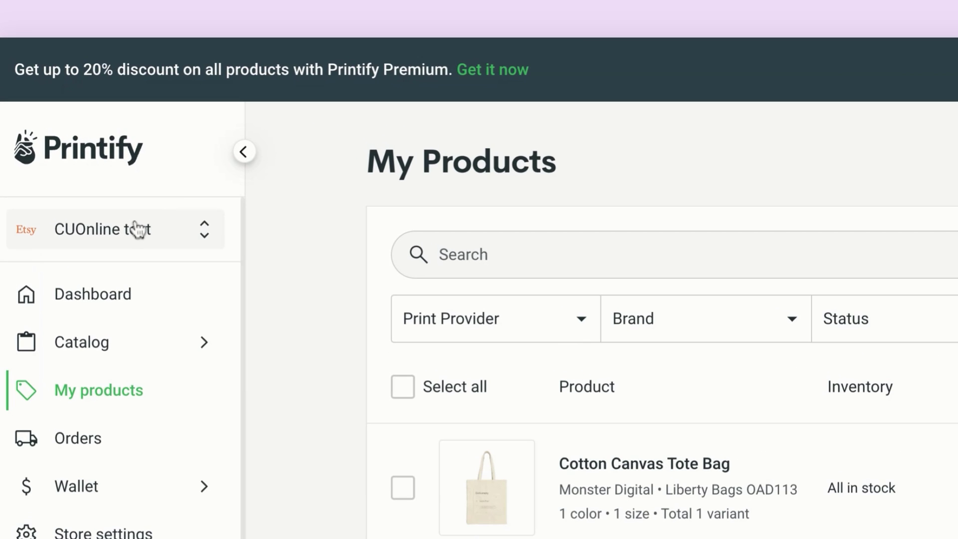
# Add a new store from the store switcher and choose Connect to Shopify for the Shopify store.
pyautogui.click(88, 165)
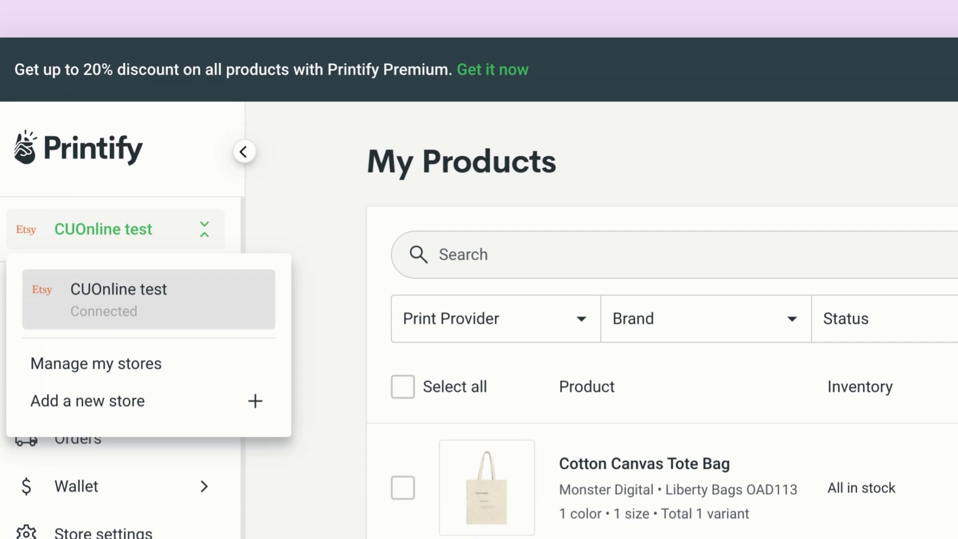
pyautogui.click(124, 406)
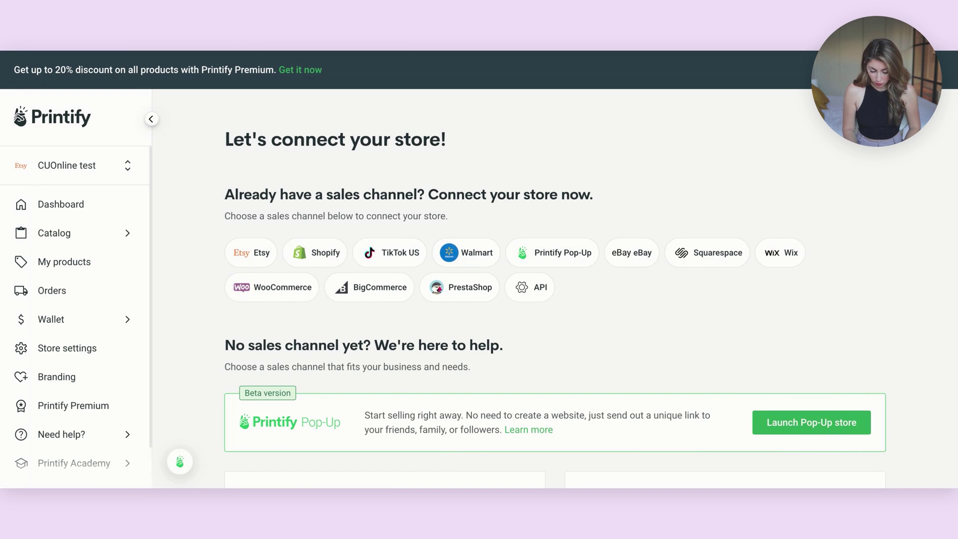
pyautogui.scroll(-5, 331, 147)
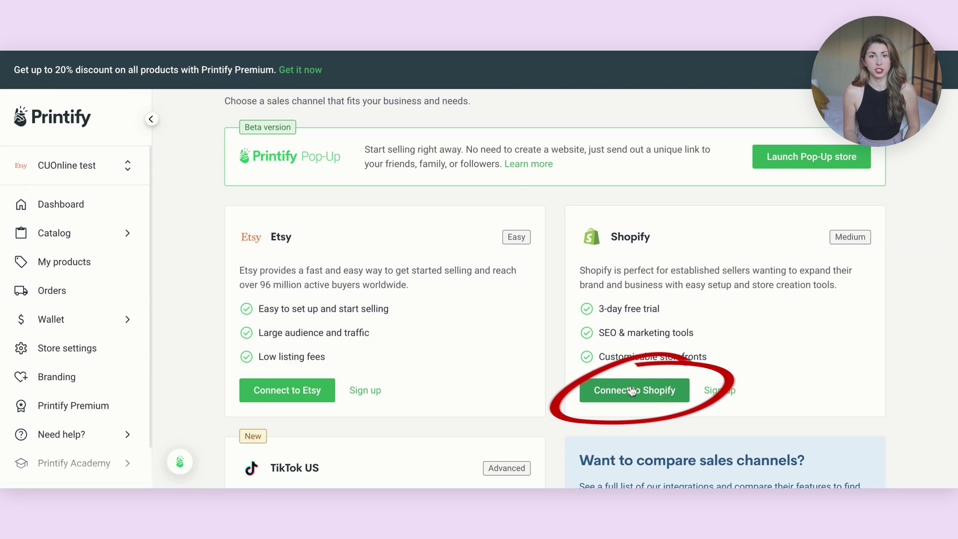
pyautogui.click(632, 391)
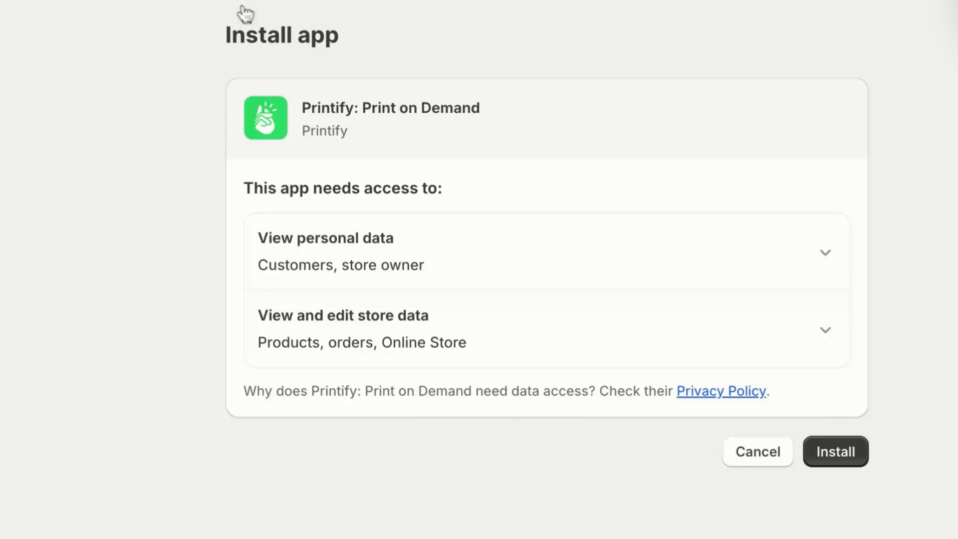
# Install the Printify: Print on Demand app on the Shopify store.
pyautogui.click(843, 455)
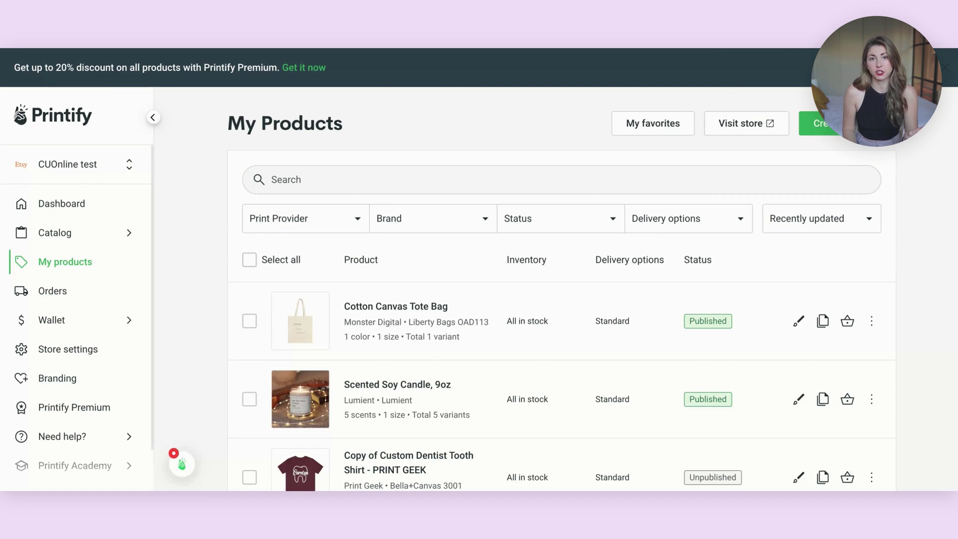
# Make roamerfit the active store and bring up the Catalog category menu.
pyautogui.click(74, 163)
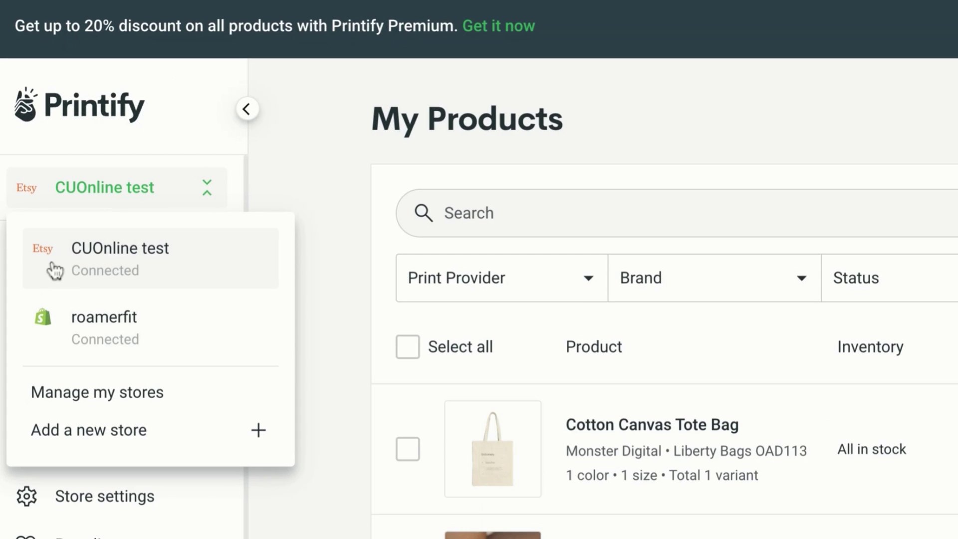
pyautogui.click(55, 270)
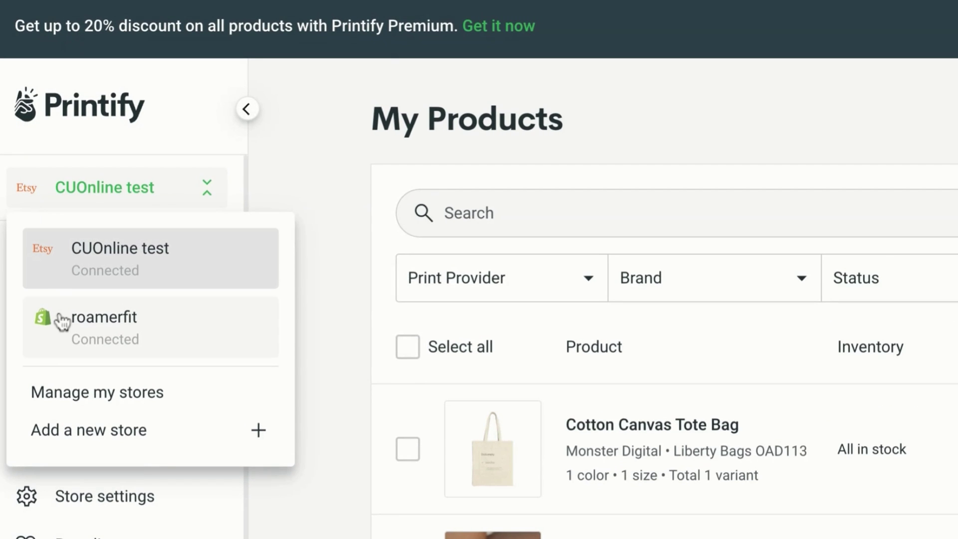
pyautogui.click(60, 320)
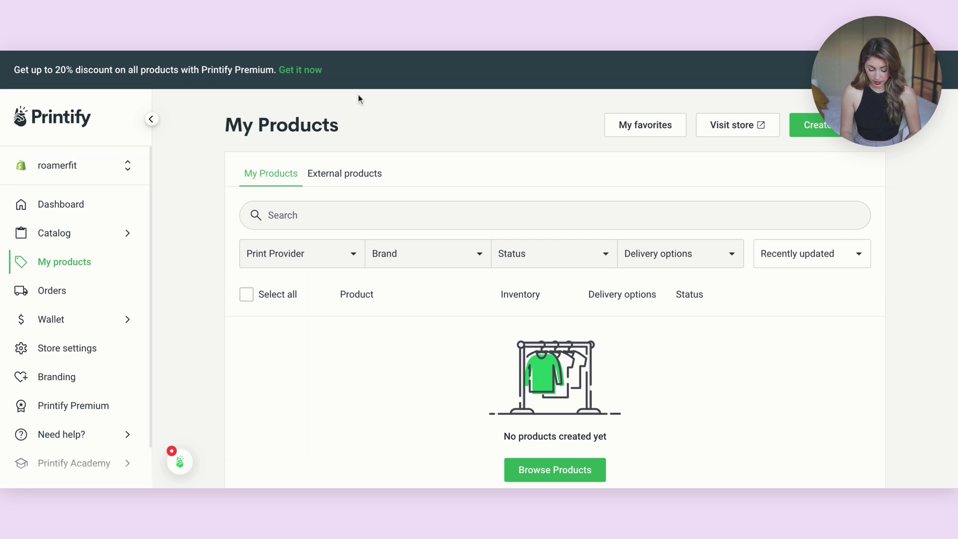
pyautogui.scroll(-1, 406, 330)
pyautogui.moveTo(73, 238)
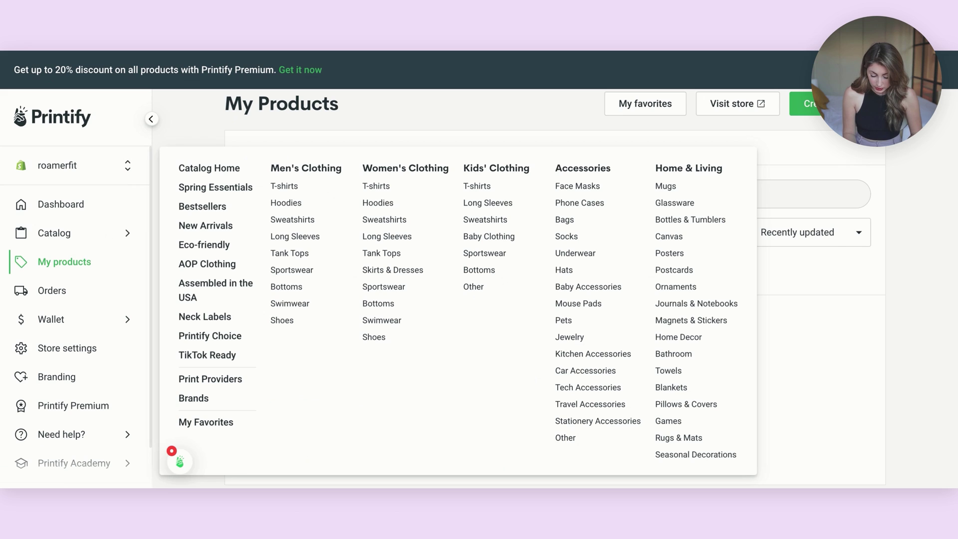
# Pick the Unisex Garment-Dyed Sweatshirt under Women's Sweatshirts and start designing with SwiftPOD.
pyautogui.click(377, 220)
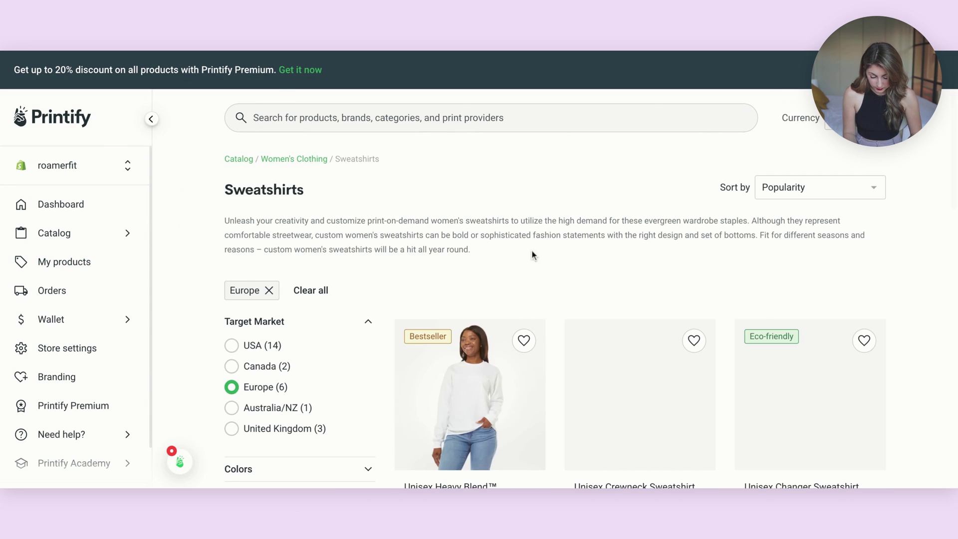
pyautogui.scroll(-4, 532, 252)
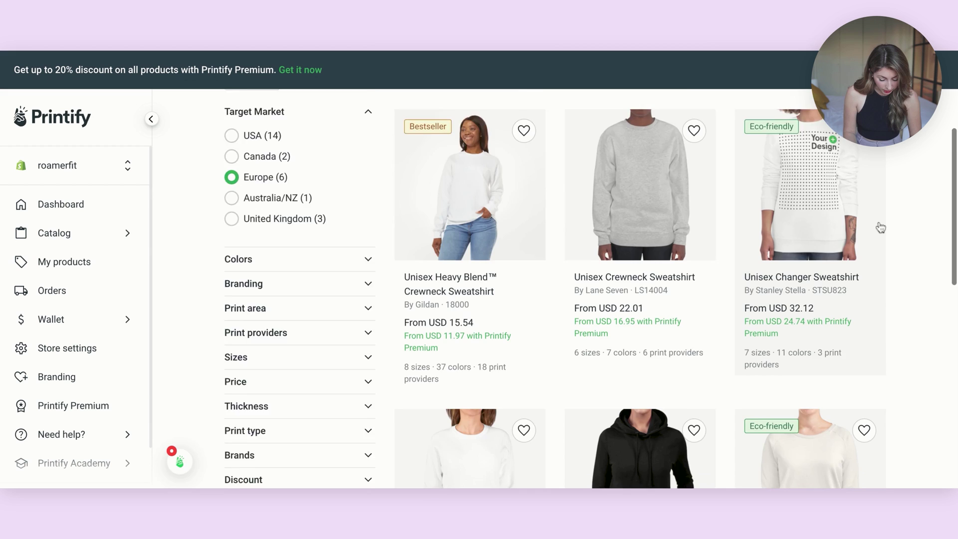
pyautogui.scroll(1, 878, 225)
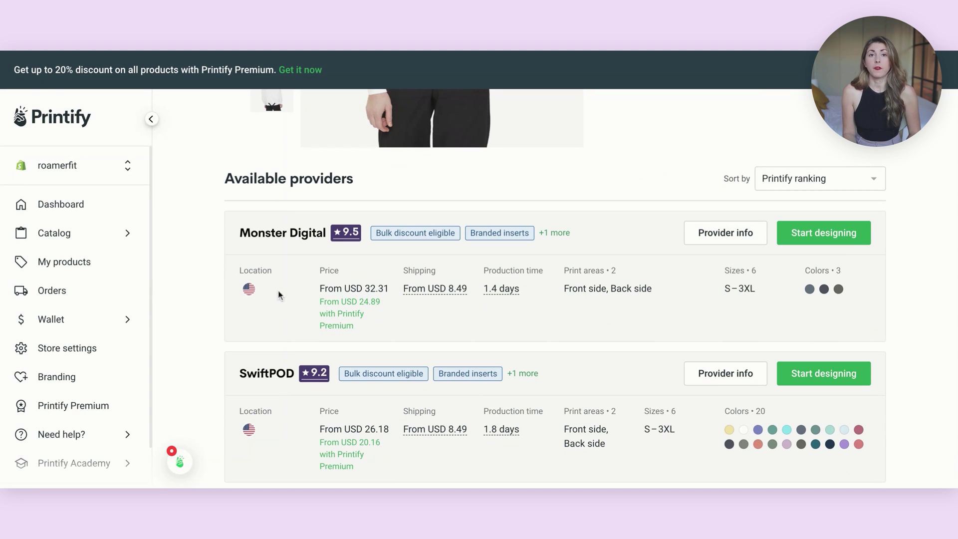
pyautogui.scroll(-2, 769, 313)
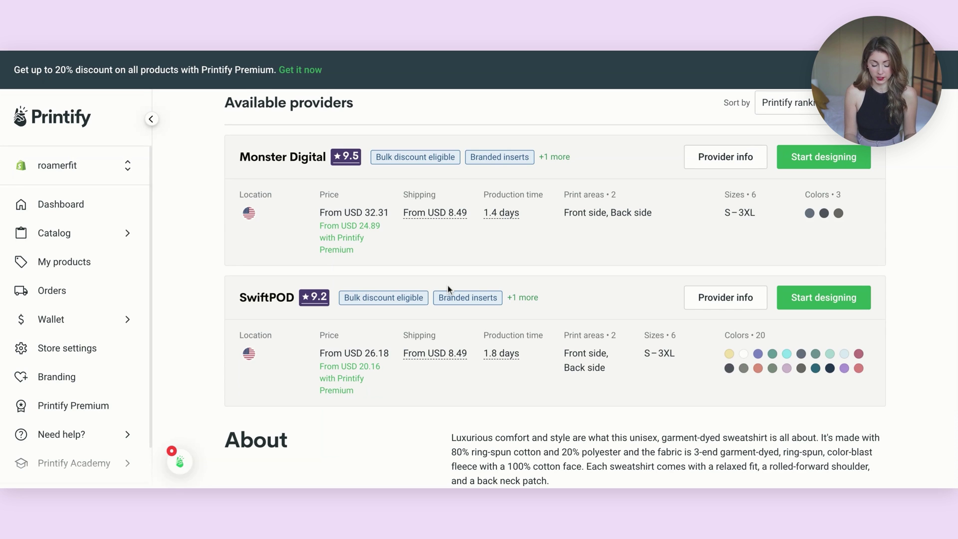
pyautogui.click(828, 300)
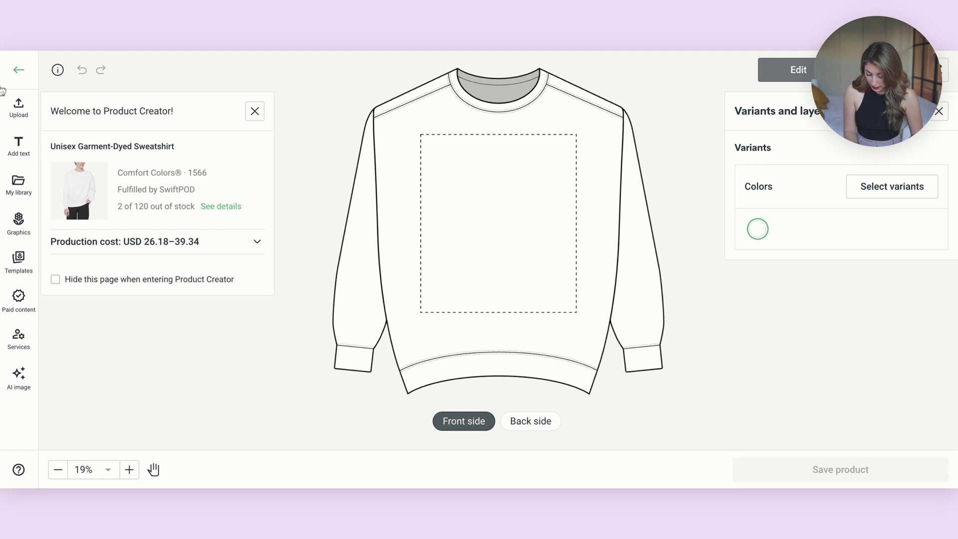
# Upload the TEACHER design and move it higher on the sweatshirt front.
pyautogui.click(23, 114)
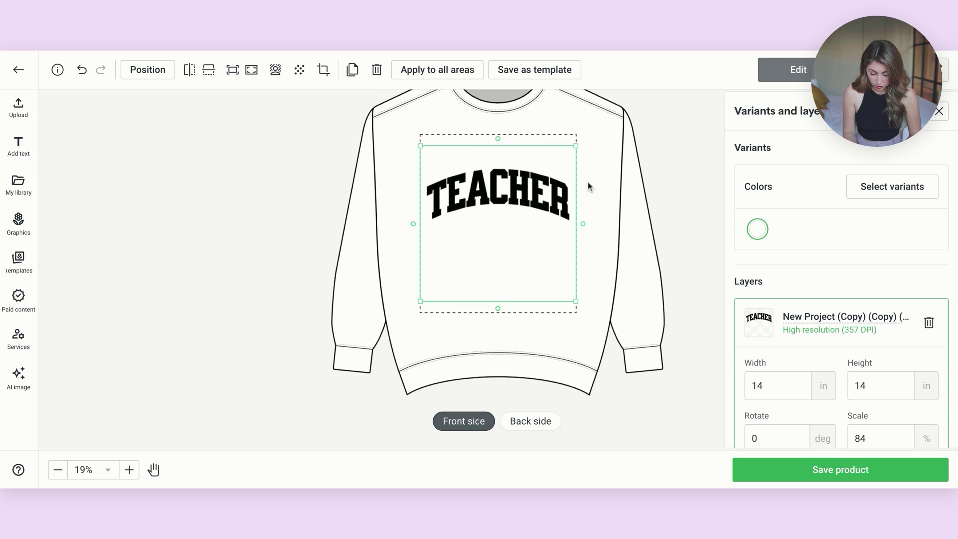
pyautogui.moveTo(519, 216); pyautogui.dragTo(513, 187)
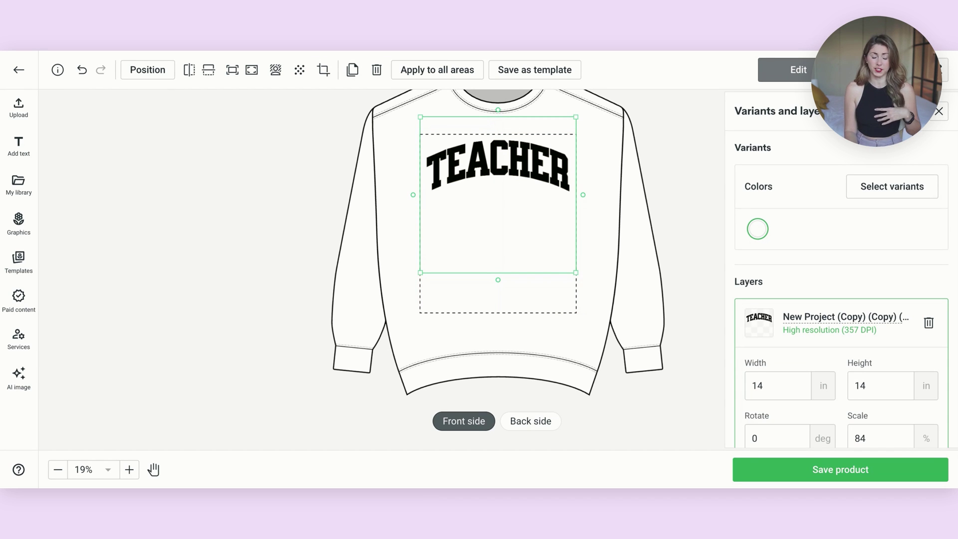
pyautogui.scroll(2, 691, 255)
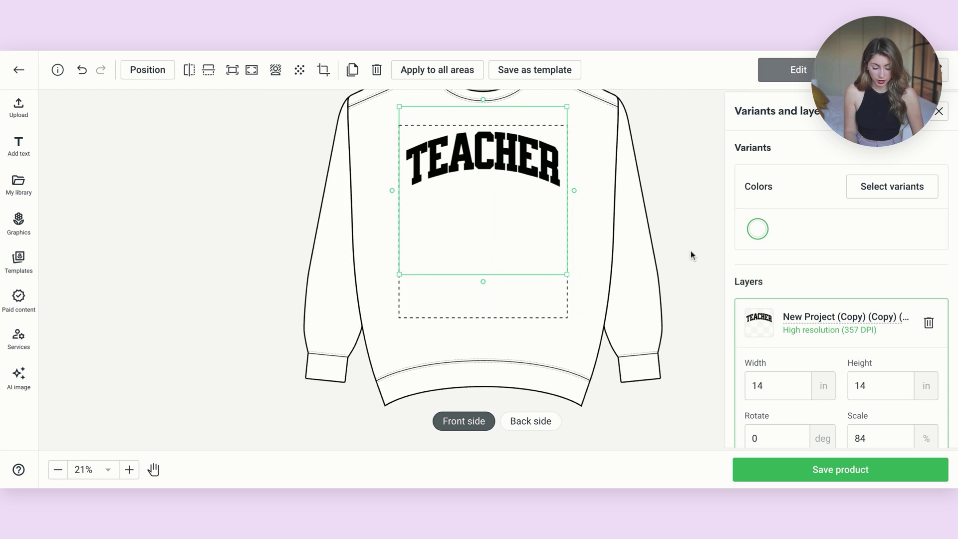
pyautogui.scroll(-3, 691, 255)
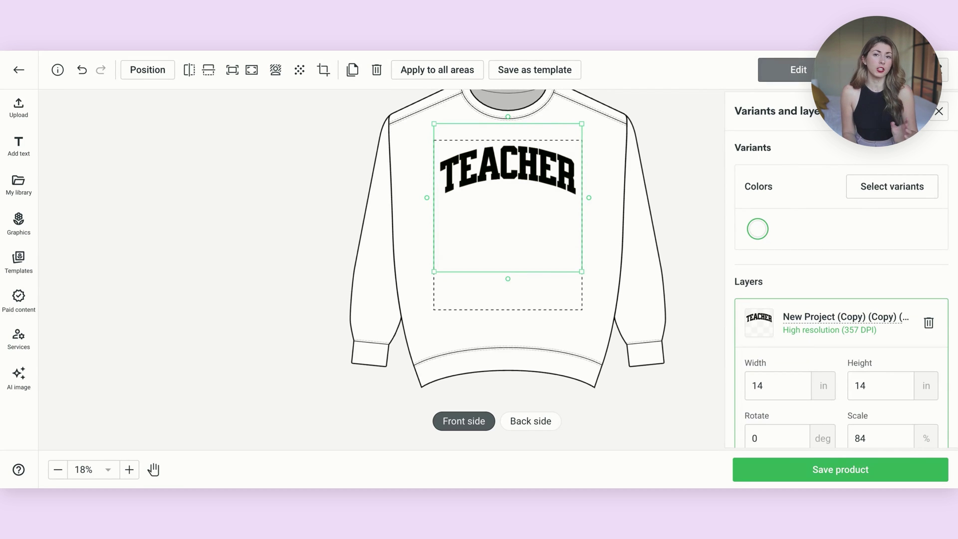
# Check the Preview mockups, including the Person 1 Context view, then return to editing.
pyautogui.click(878, 69)
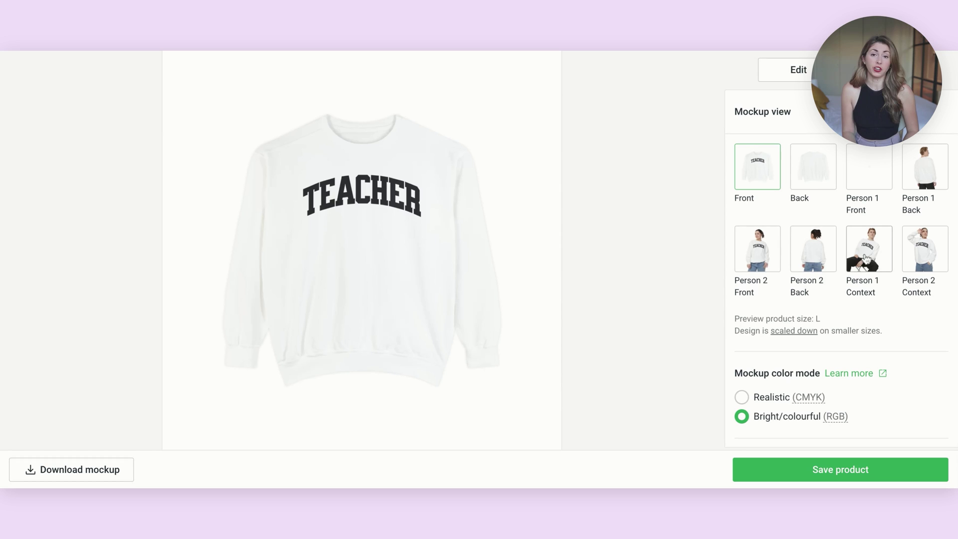
pyautogui.click(867, 260)
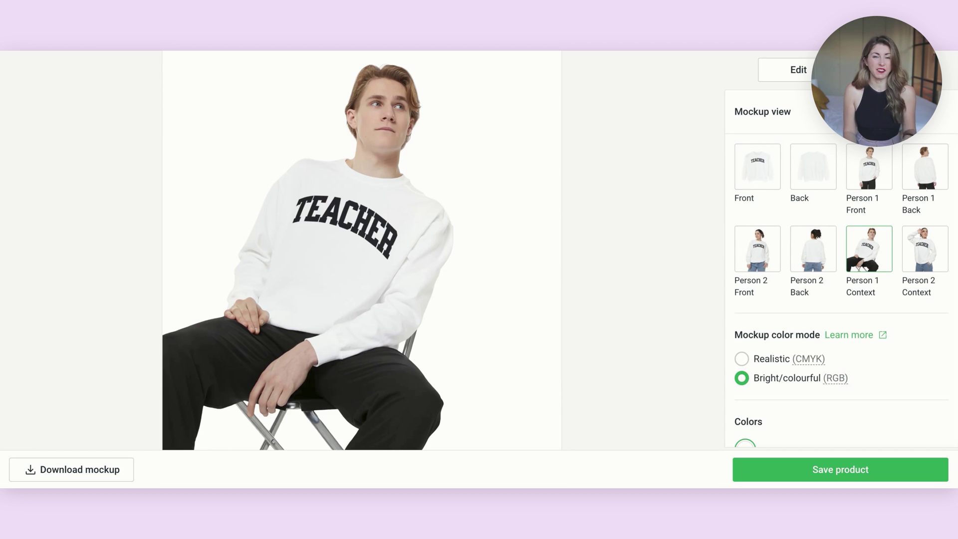
pyautogui.click(798, 69)
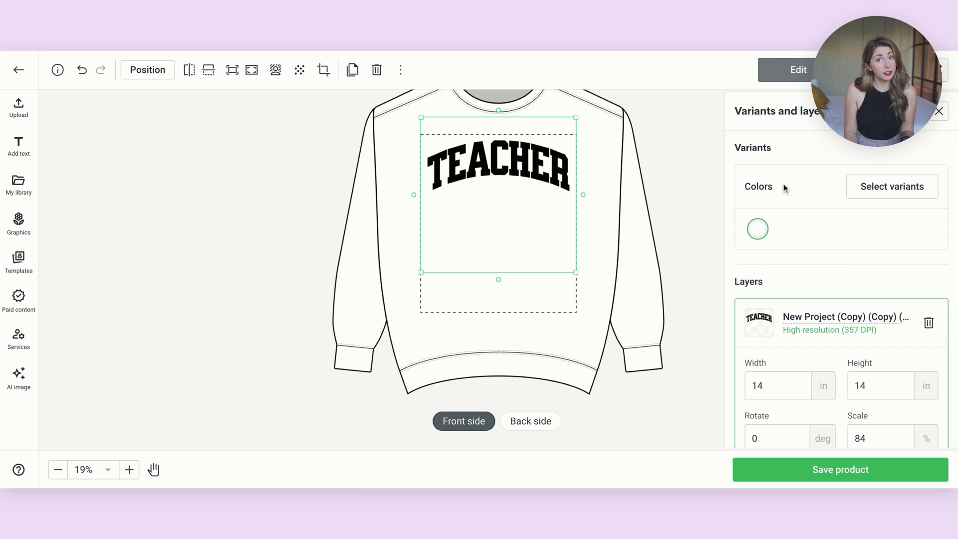
# Tick the Pepper, Butter, Denim and Orchid colours and apply the variant update.
pyautogui.click(922, 189)
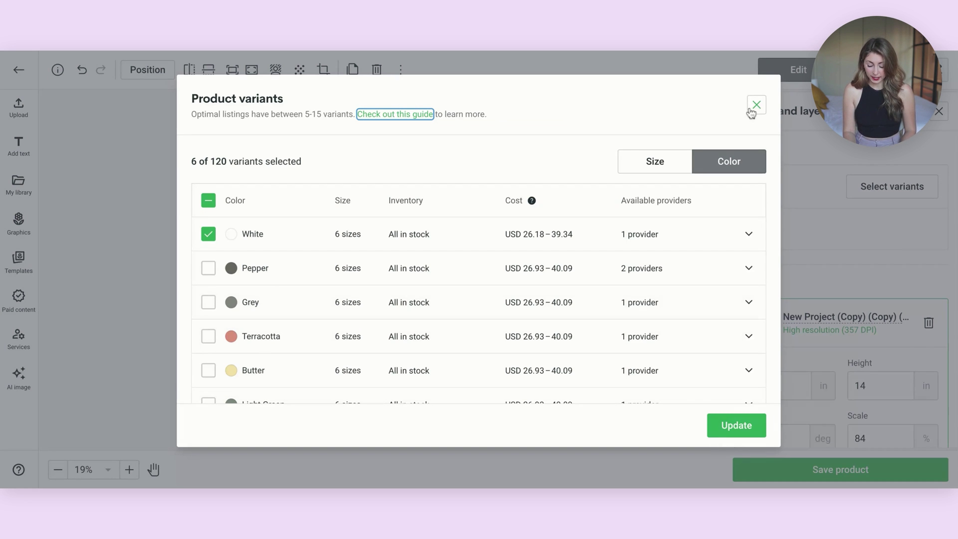
pyautogui.scroll(-1, 216, 272)
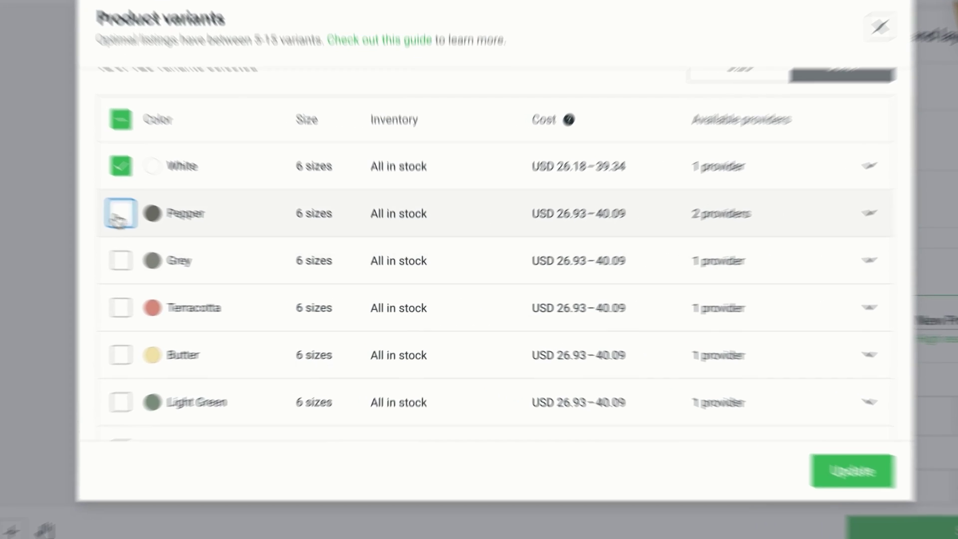
pyautogui.click(118, 218)
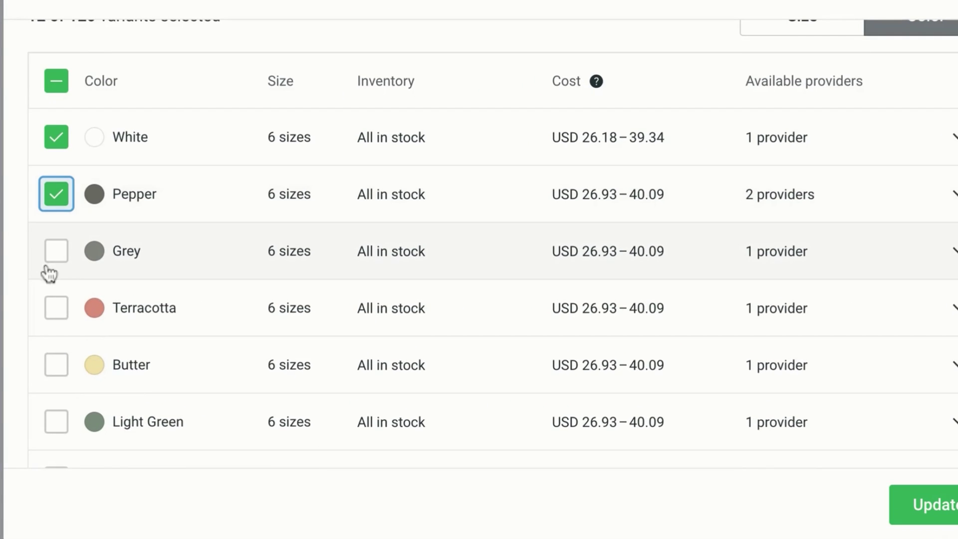
pyautogui.scroll(-2, 113, 278)
pyautogui.click(113, 299)
pyautogui.scroll(-8, 46, 300)
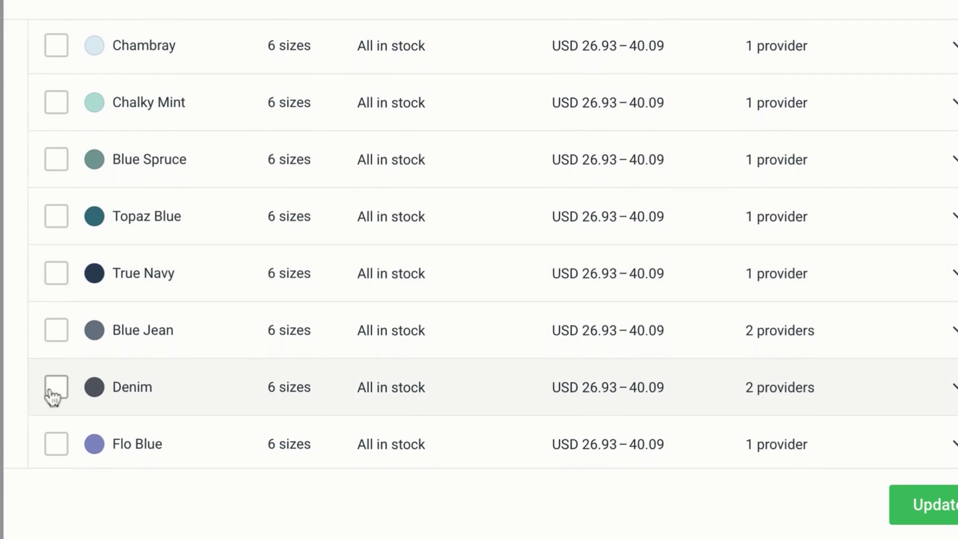
pyautogui.click(52, 390)
pyautogui.scroll(-5, 77, 242)
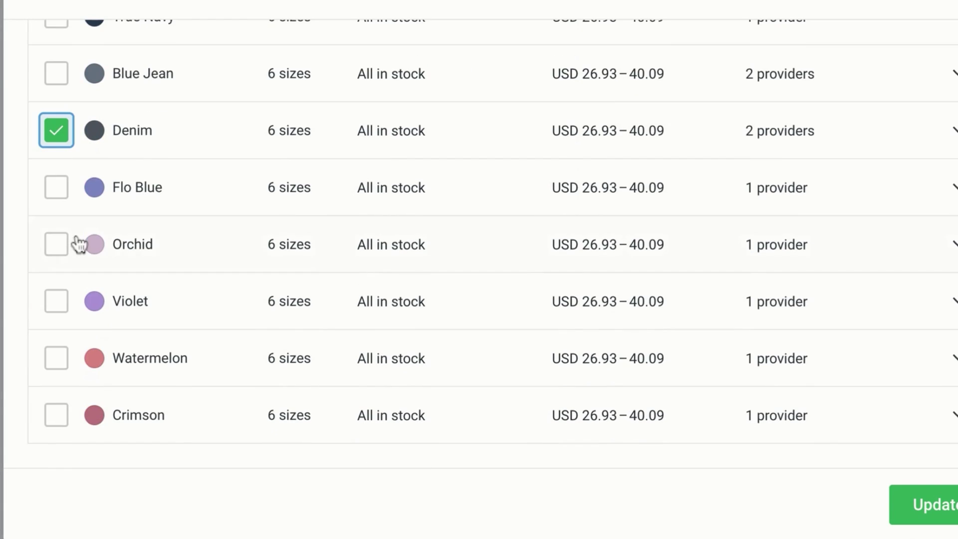
pyautogui.click(52, 252)
pyautogui.click(923, 504)
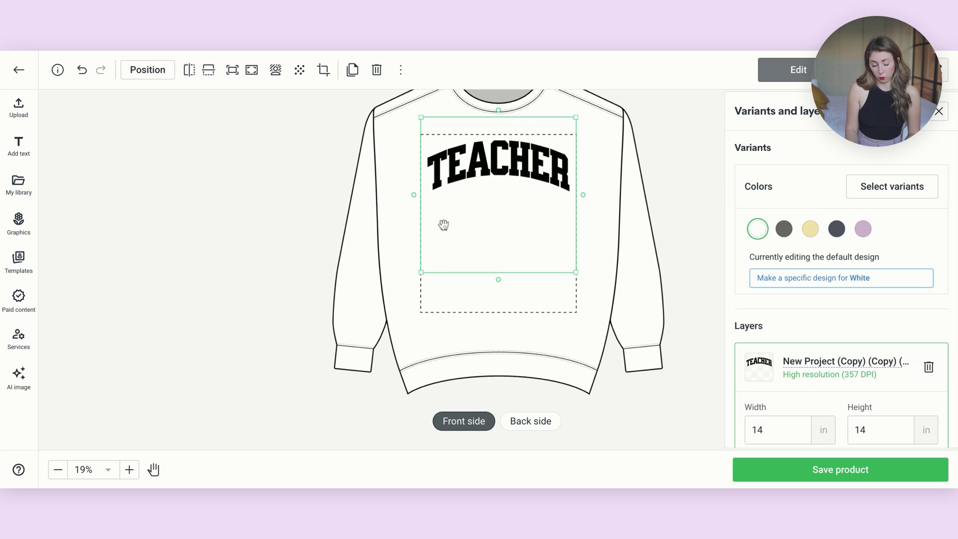
# Make a Denim-specific design with the white TEACHER image placed higher on the chest.
pyautogui.click(832, 235)
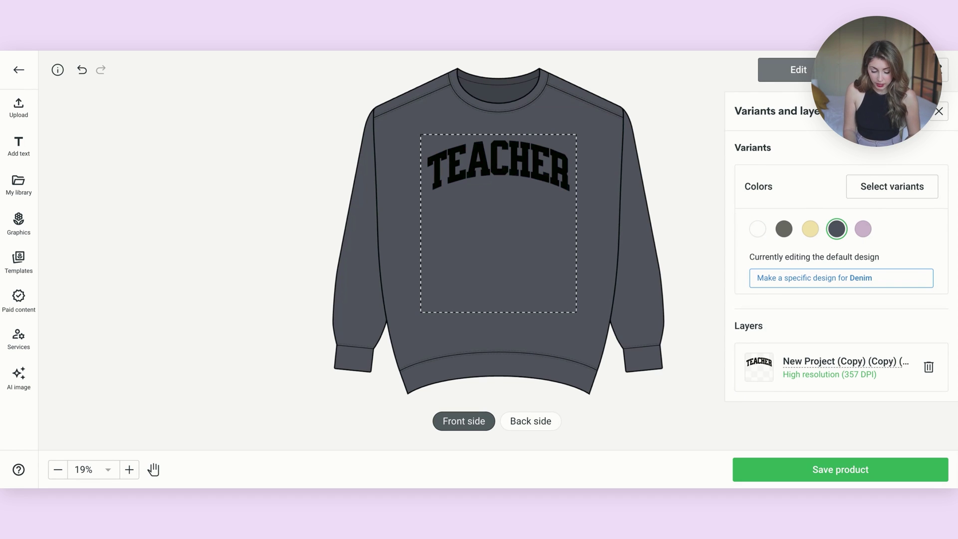
pyautogui.click(875, 278)
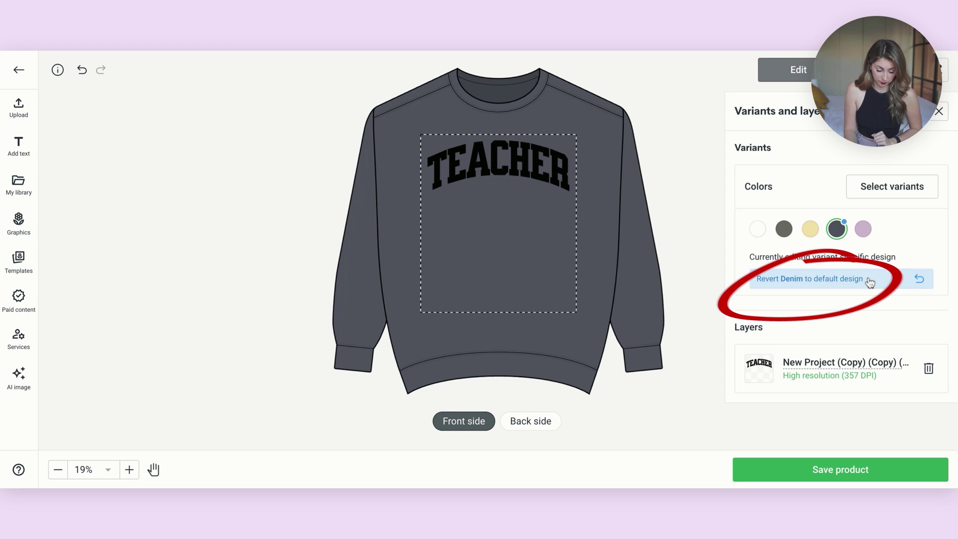
pyautogui.click(19, 106)
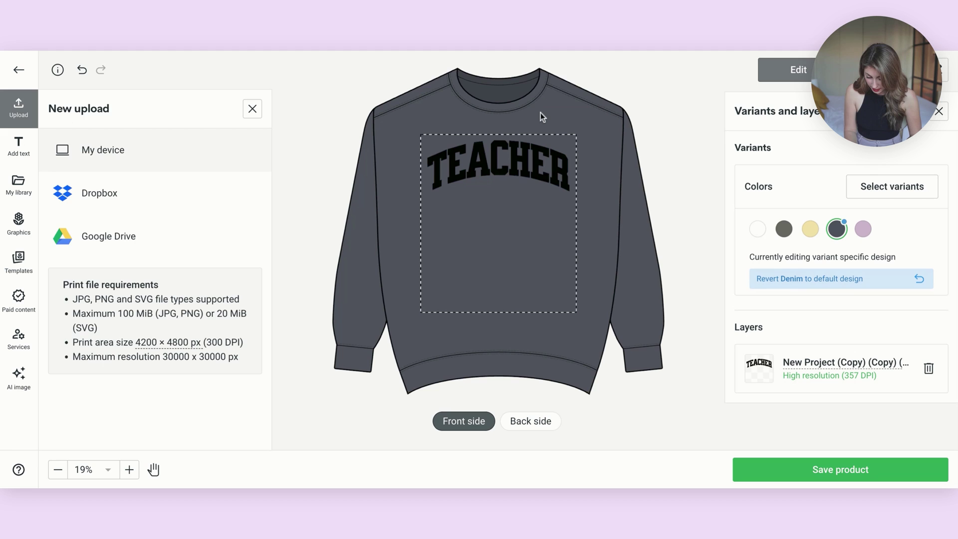
pyautogui.moveTo(523, 218); pyautogui.dragTo(523, 194)
# Delete the black TEACHER layer from the Denim design and preview the Pepper colour.
pyautogui.scroll(-5, 772, 305)
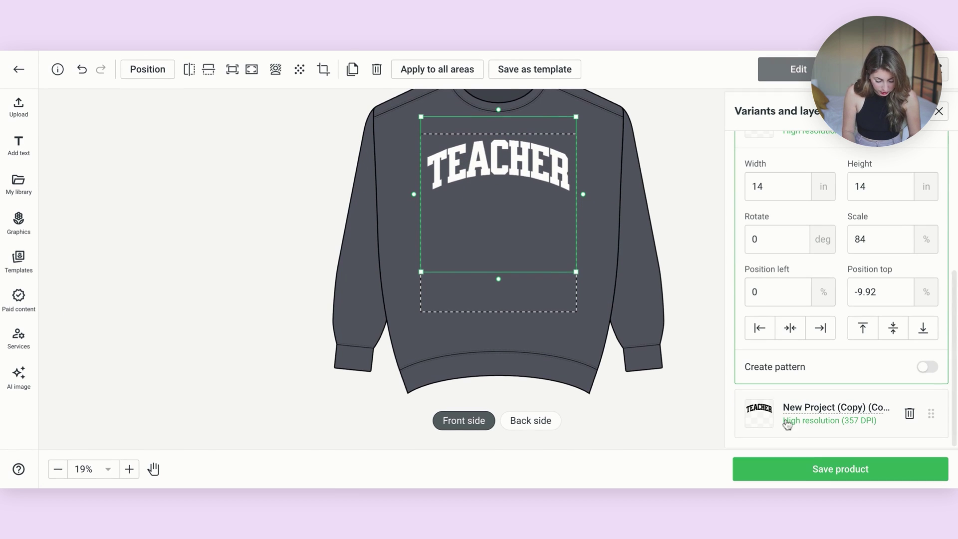
pyautogui.click(909, 414)
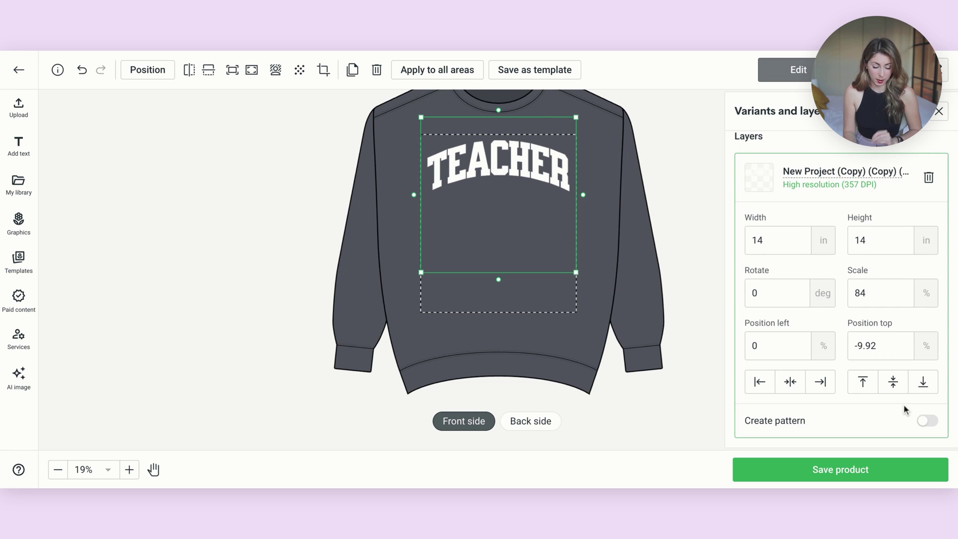
pyautogui.scroll(5, 848, 324)
pyautogui.click(783, 229)
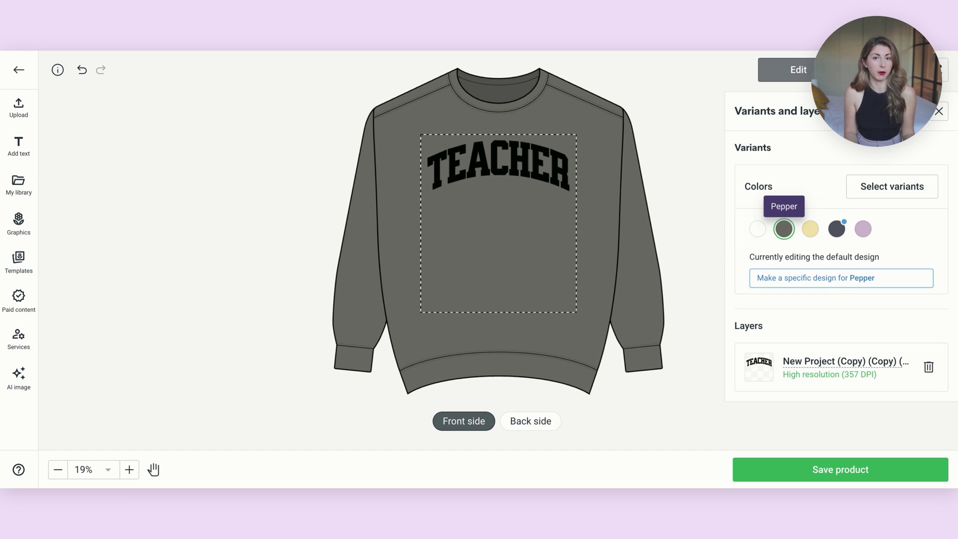
pyautogui.click(836, 470)
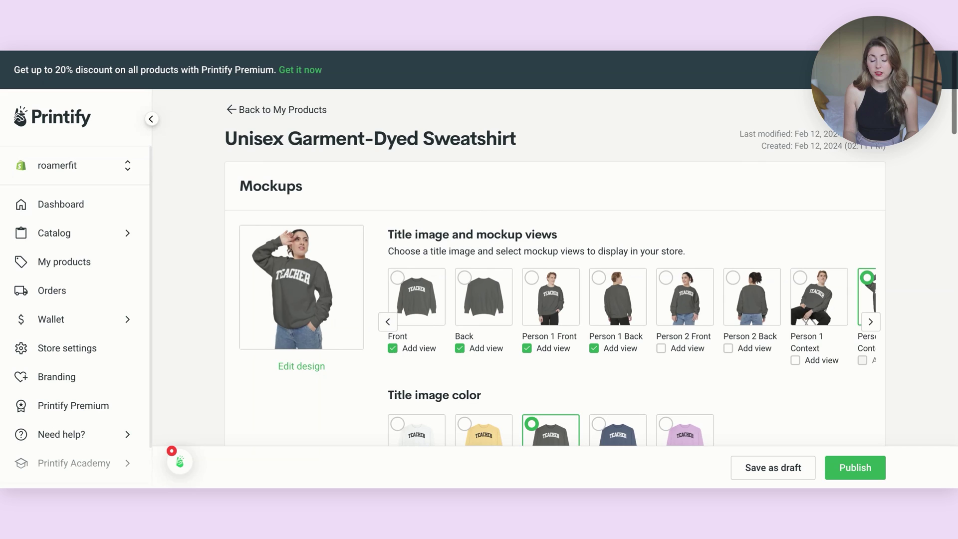
pyautogui.scroll(-6, 519, 279)
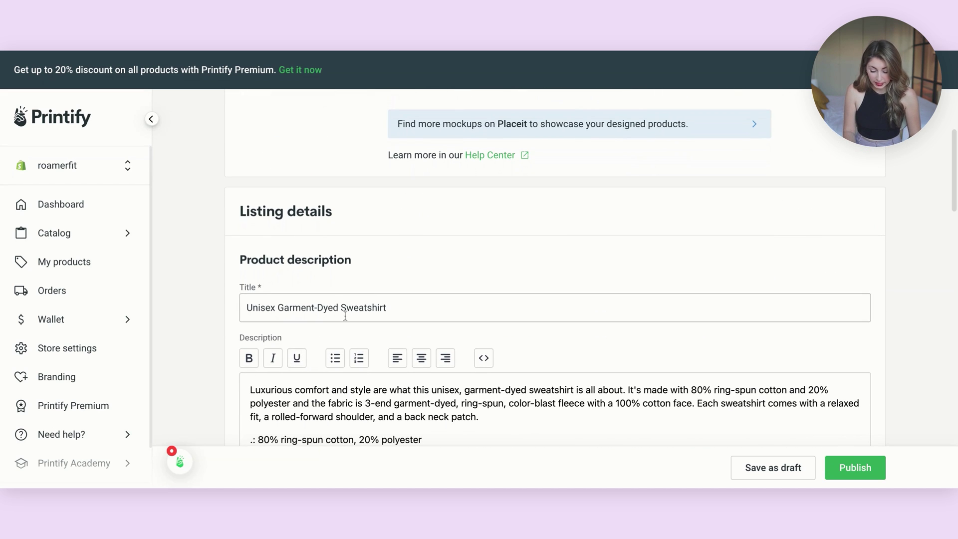
pyautogui.scroll(-1, 342, 300)
pyautogui.scroll(-3, 343, 297)
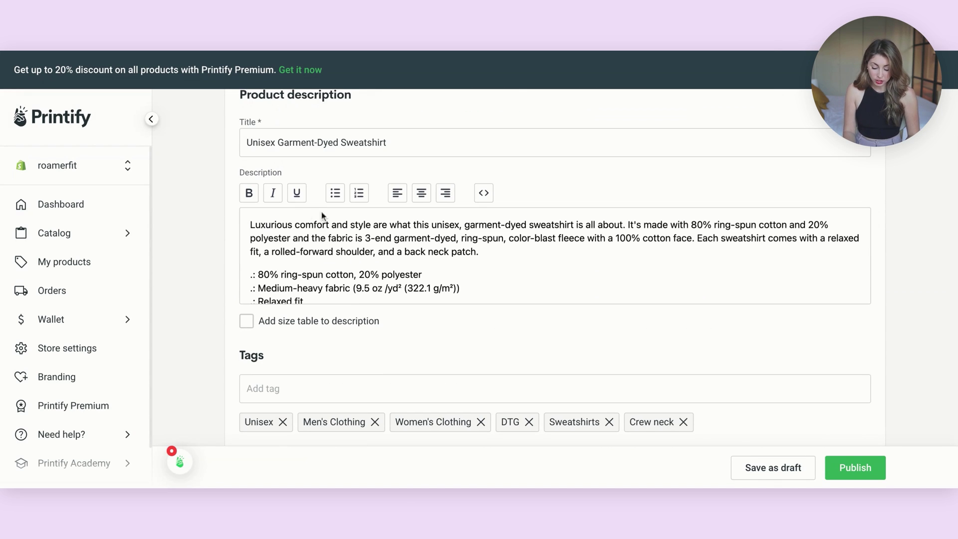
pyautogui.scroll(-5, 177, 209)
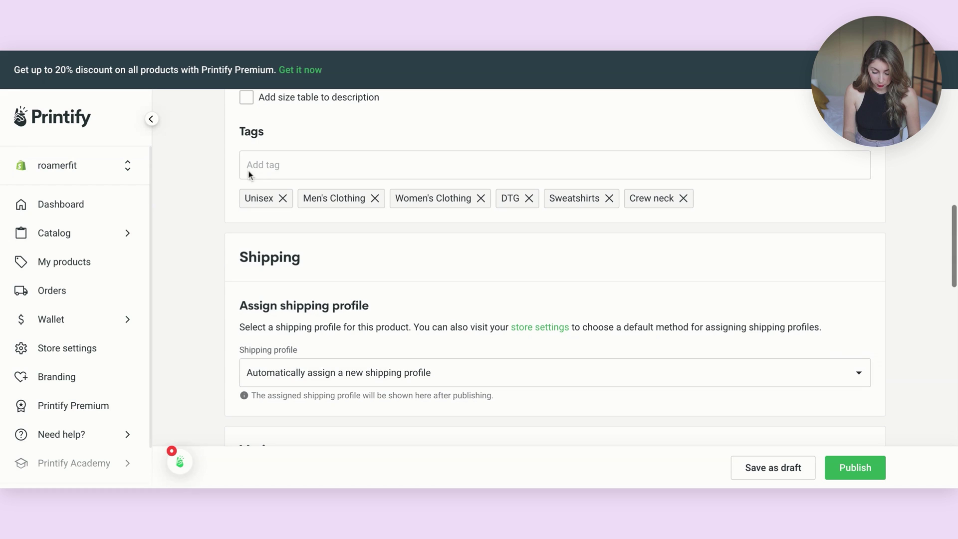
pyautogui.scroll(-1, 160, 163)
pyautogui.scroll(-2, 174, 156)
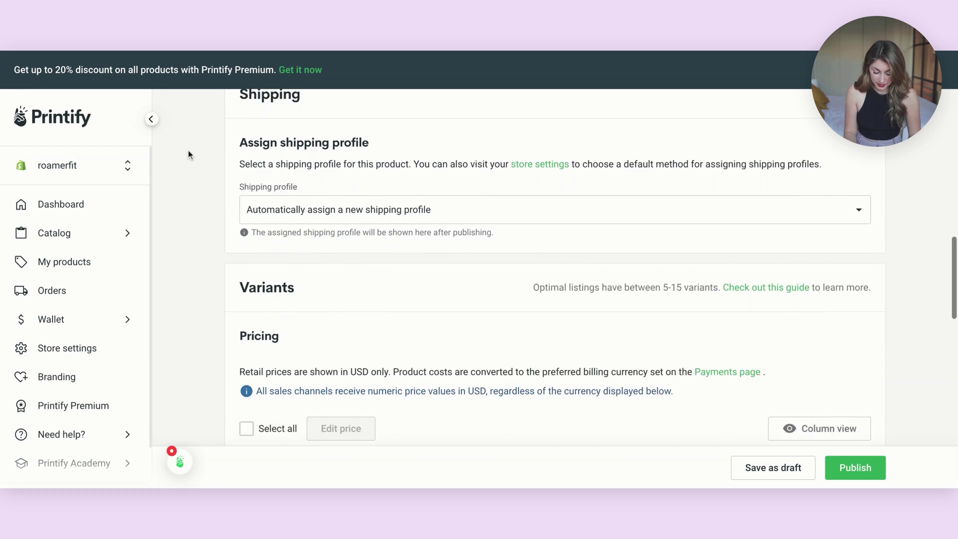
pyautogui.scroll(-4, 188, 151)
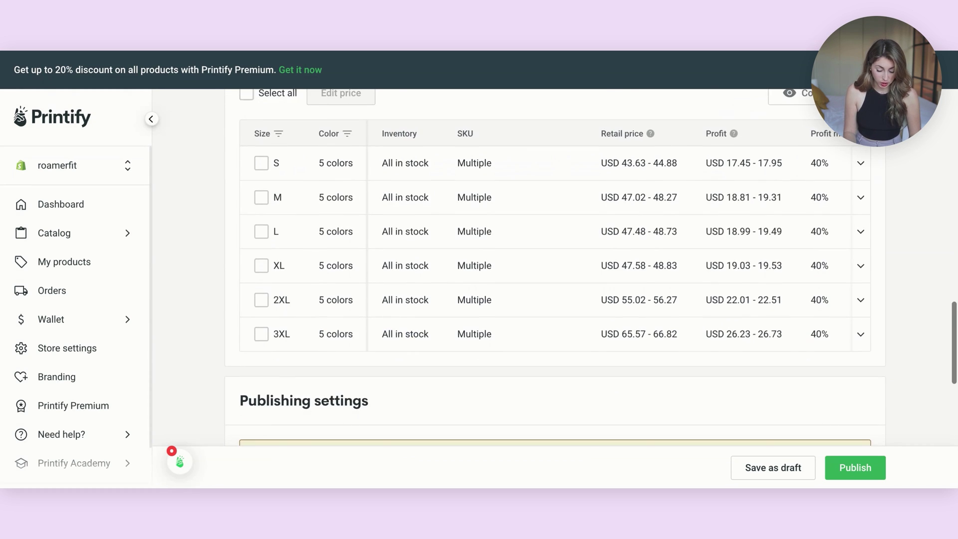
pyautogui.scroll(-5, 555, 270)
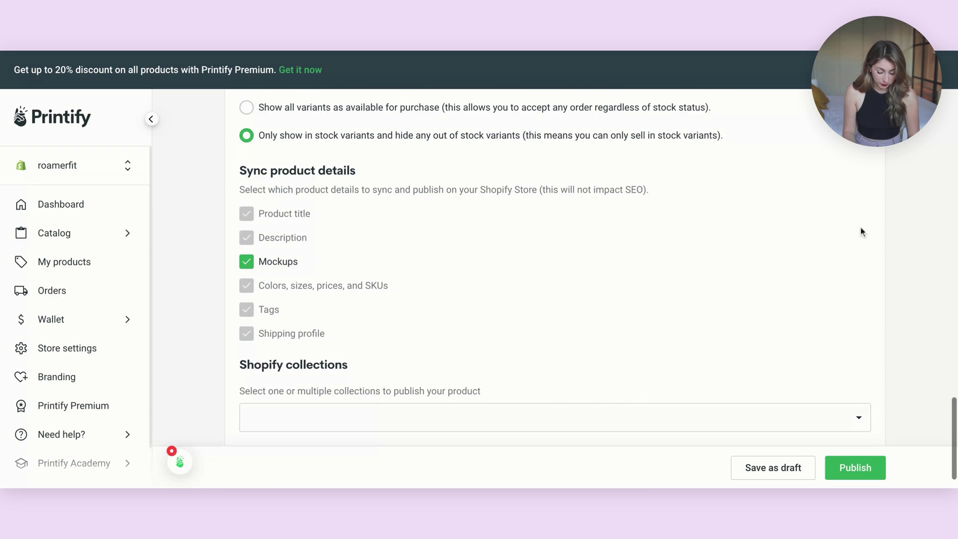
# Scroll down the sweatshirt's product page to reach Publish.
pyautogui.scroll(-2, 863, 232)
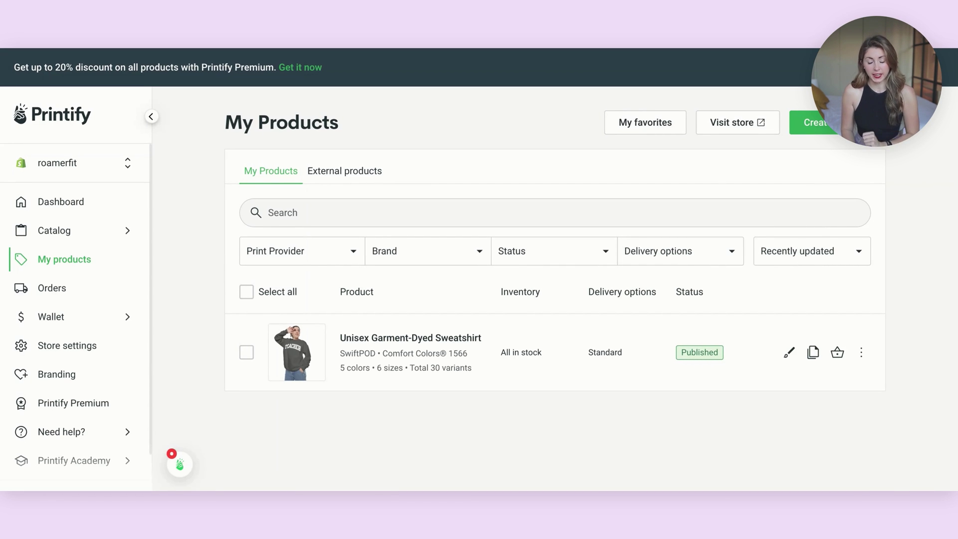
# From the CUOnline test store, copy the Cotton Canvas Tote Bag to the roamerfit store.
pyautogui.click(85, 170)
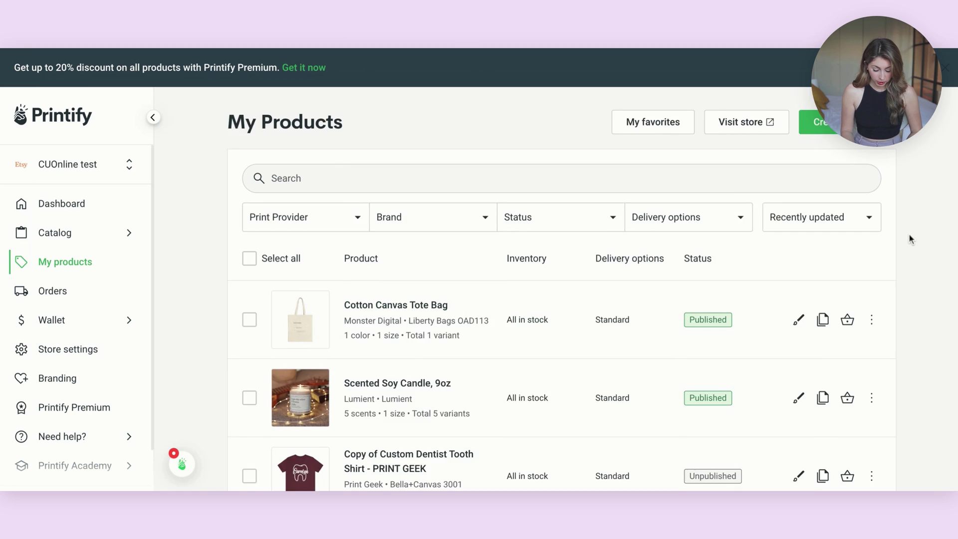
pyautogui.scroll(-1, 698, 294)
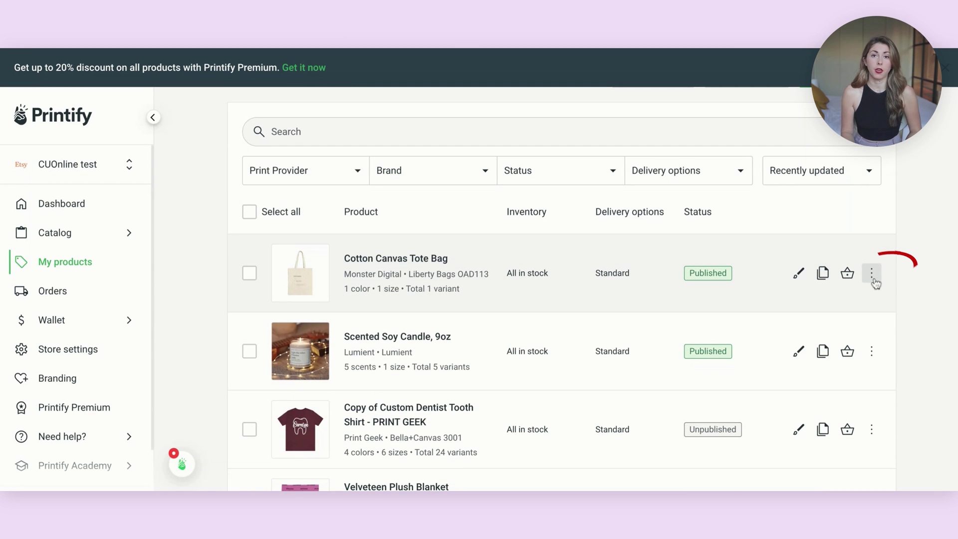
pyautogui.click(872, 274)
pyautogui.click(896, 395)
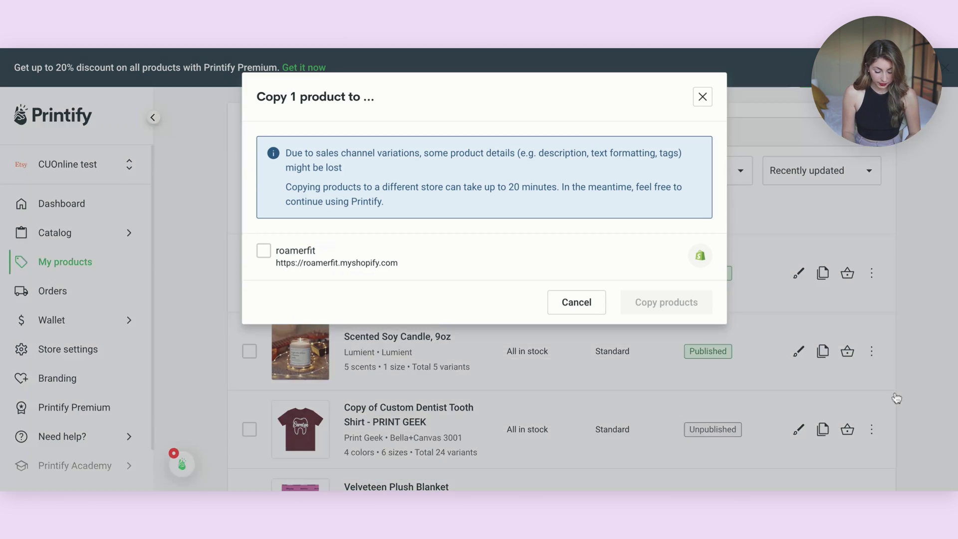
pyautogui.click(265, 251)
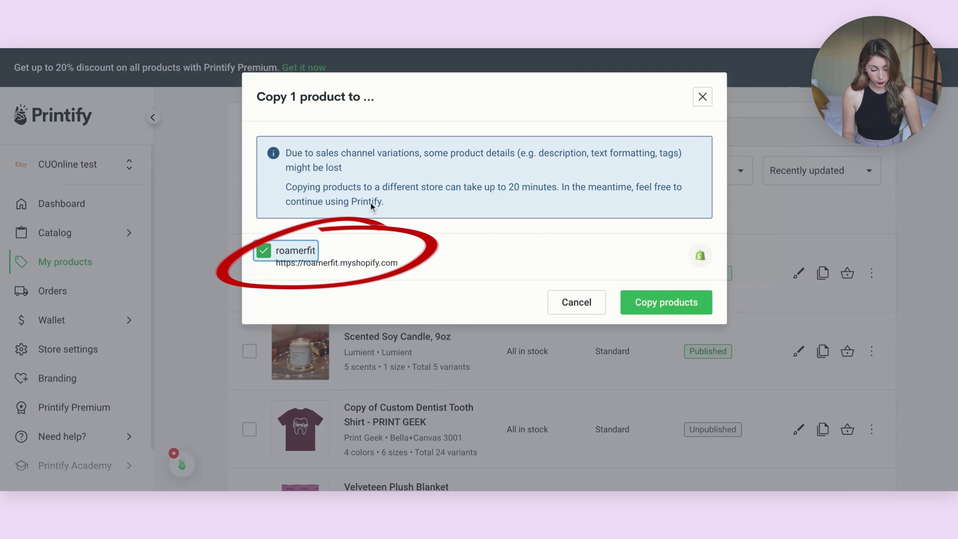
pyautogui.click(666, 303)
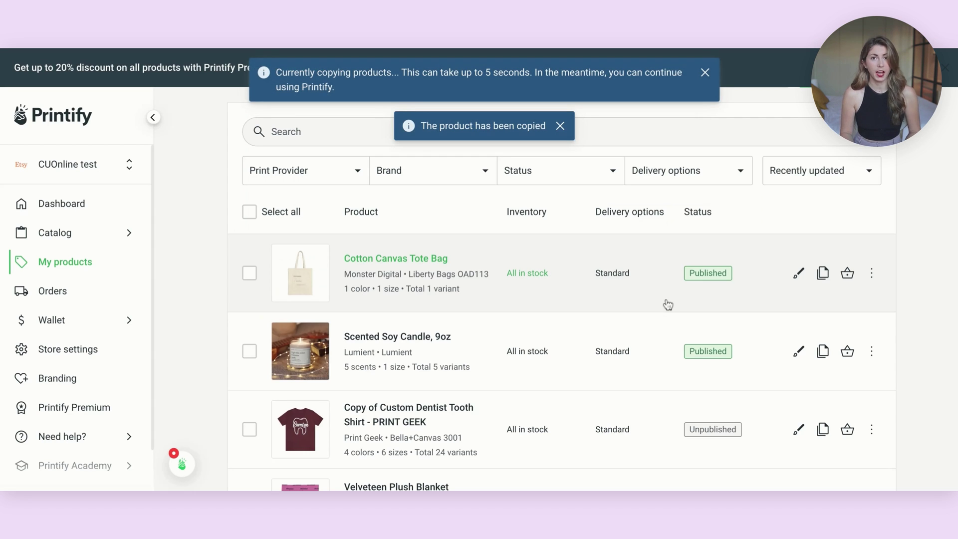
# Also select the Scented Soy Candle and dentist tooth shirt listings, then open the store switcher.
pyautogui.click(250, 351)
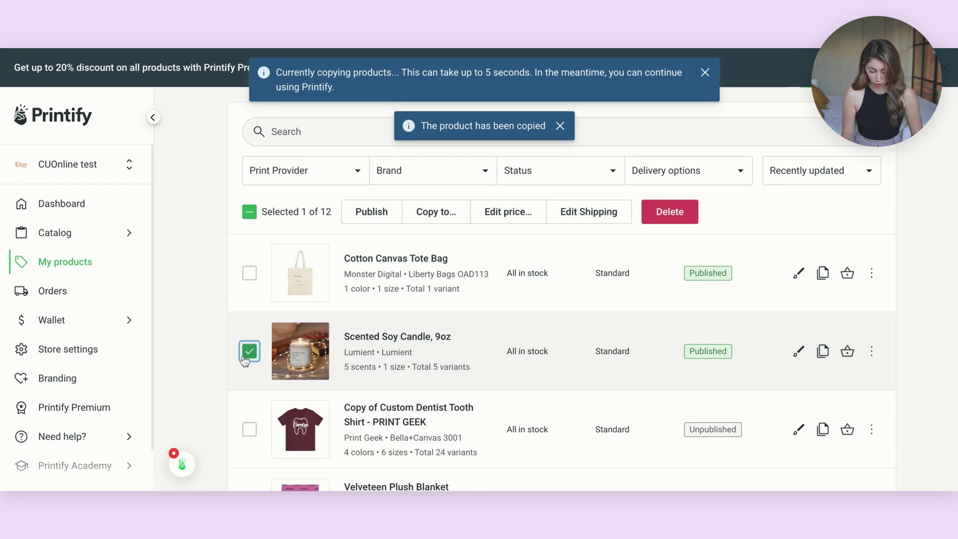
pyautogui.click(250, 430)
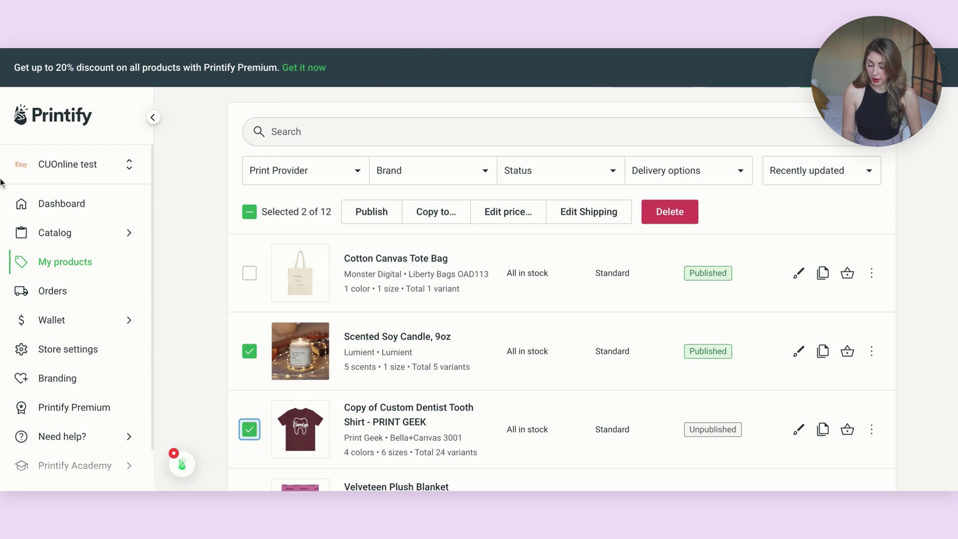
pyautogui.click(81, 172)
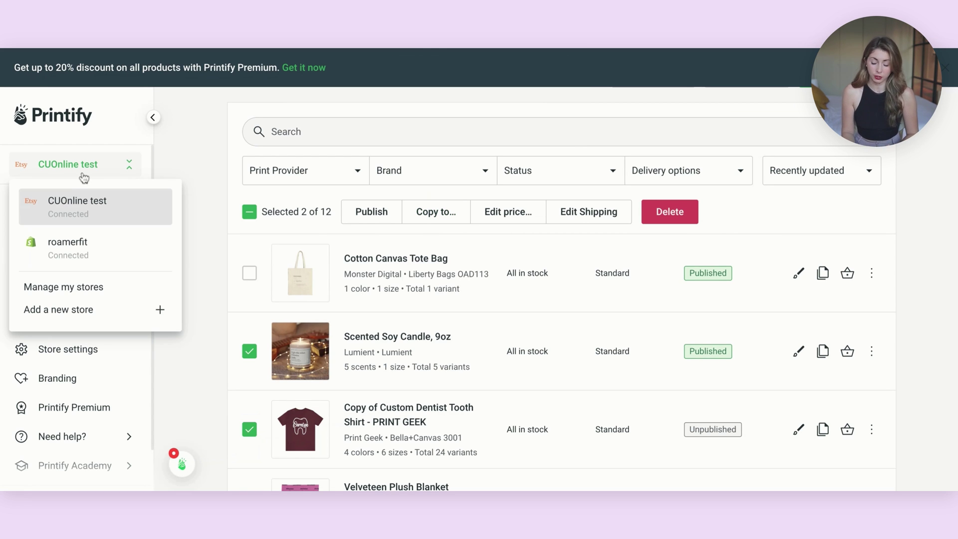
# Return to the roamerfit store's products and select the copied Cotton Canvas Tote Bag.
pyautogui.click(91, 255)
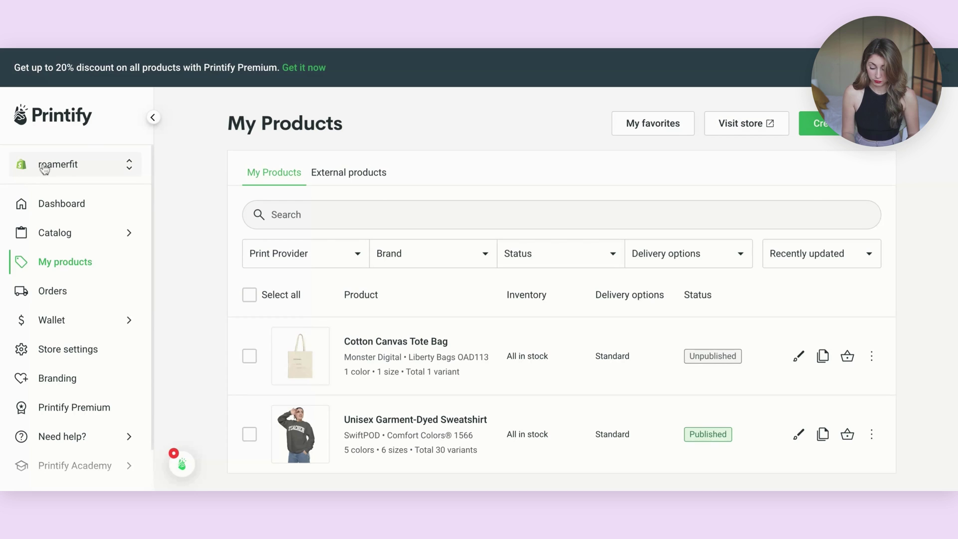
pyautogui.scroll(-1, 224, 165)
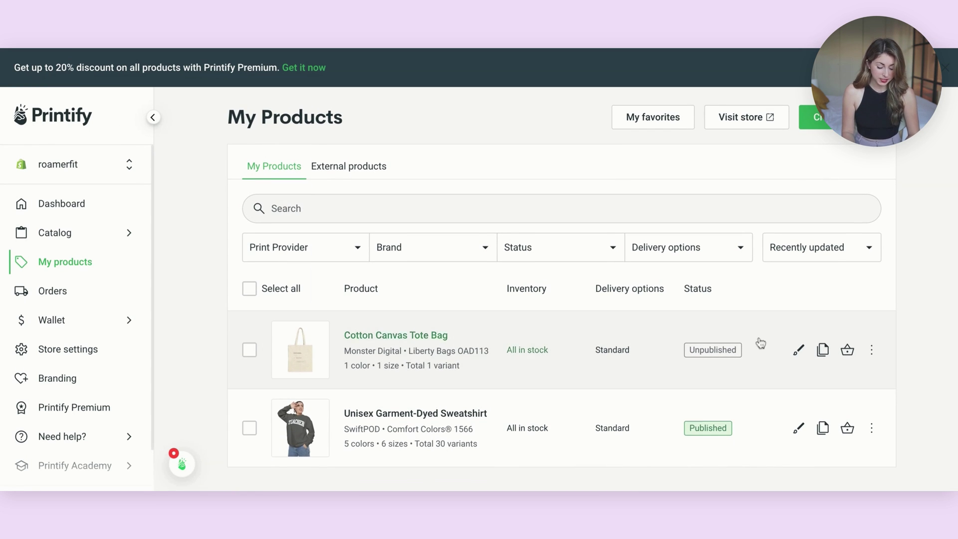
pyautogui.click(250, 351)
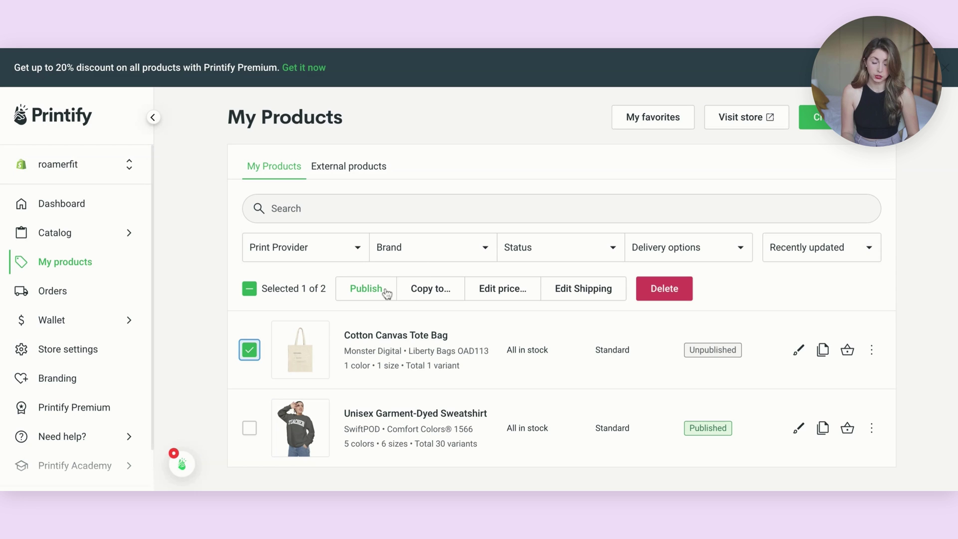